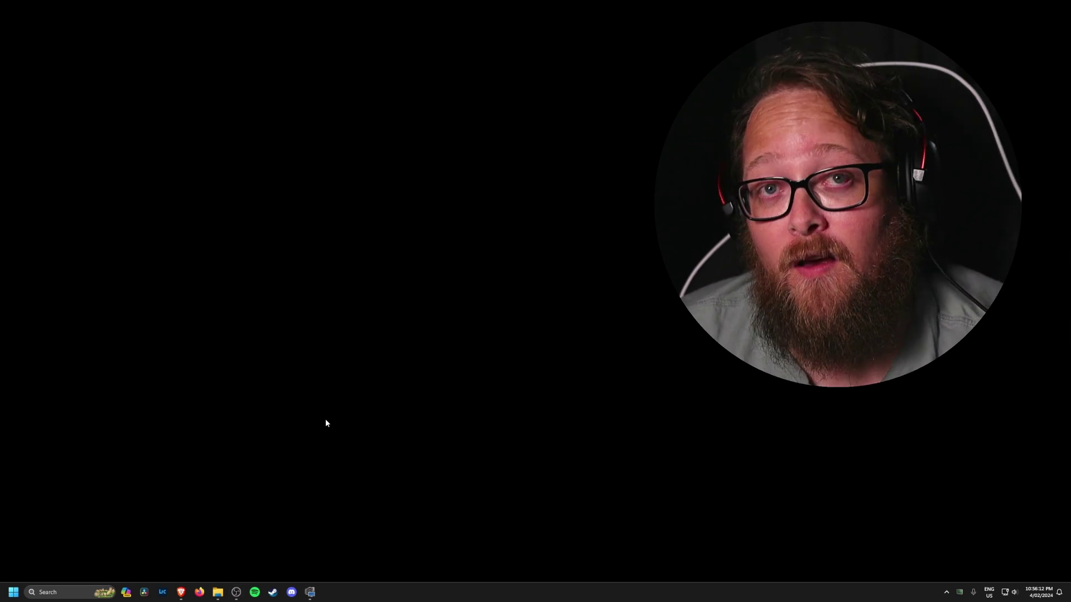
Step: Search 'reg' from the Start menu and launch Registry Editor
key(super)
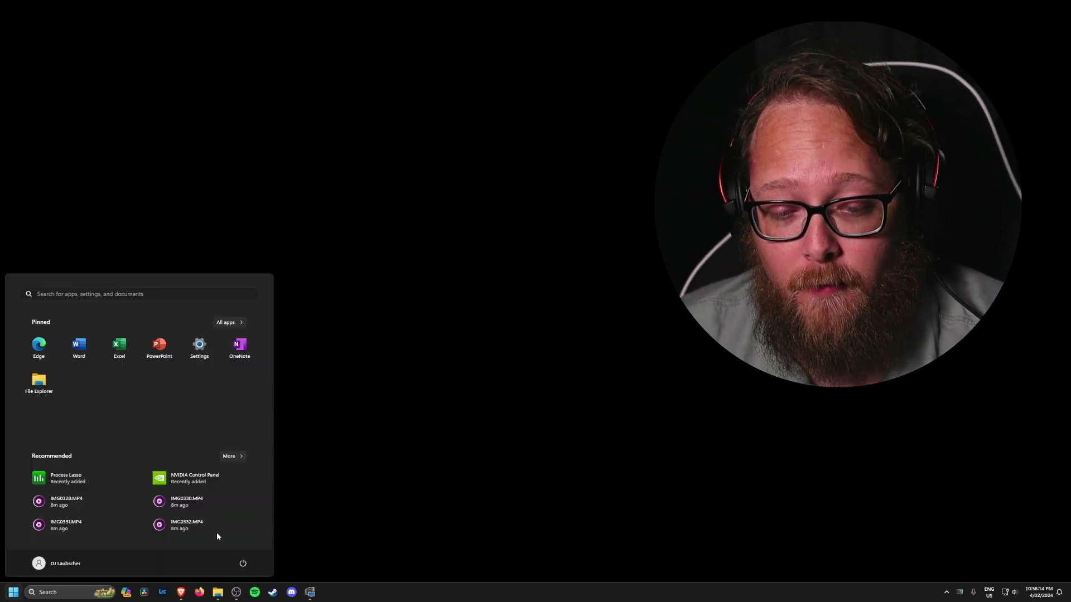
text(reg)
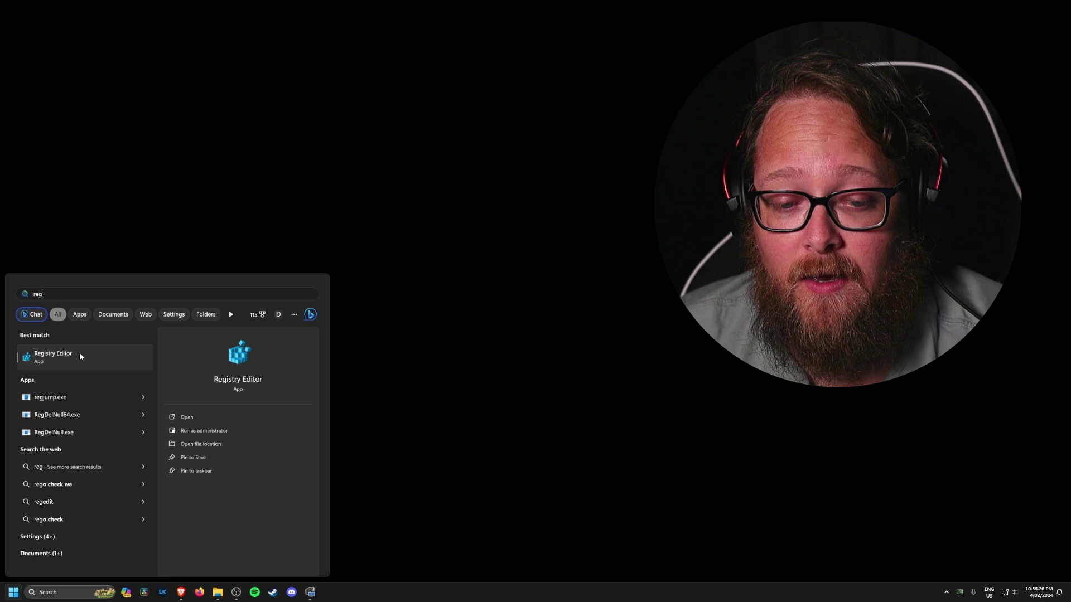
click(68, 357)
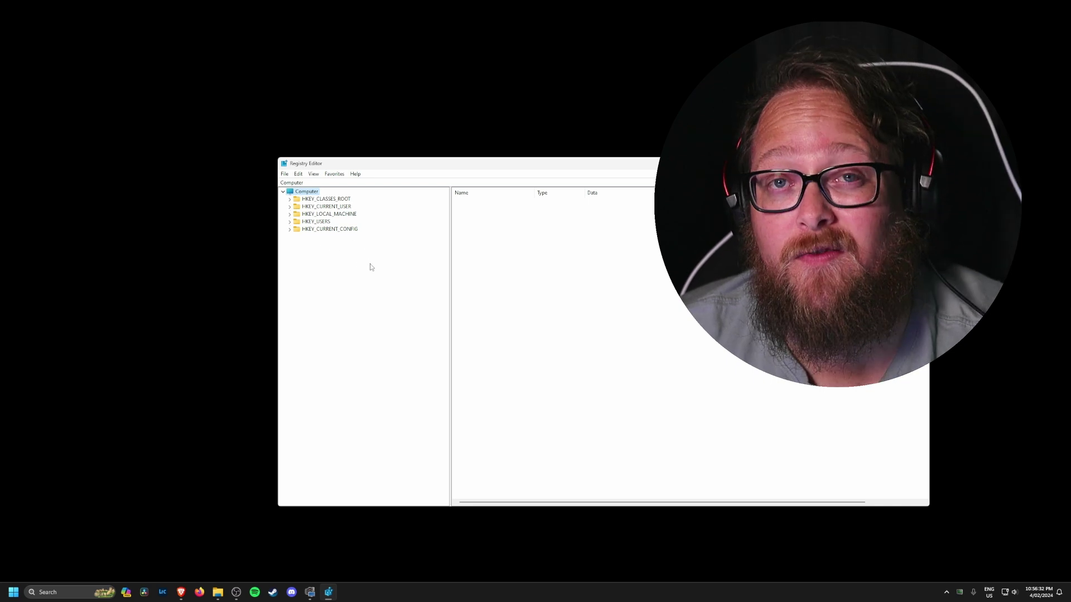
Step: Replace the address bar contents with the HKEY_LOCAL_MACHINE\SYSTEM\CurrentControlSet\Control\GraphicsDrivers path
click(374, 184)
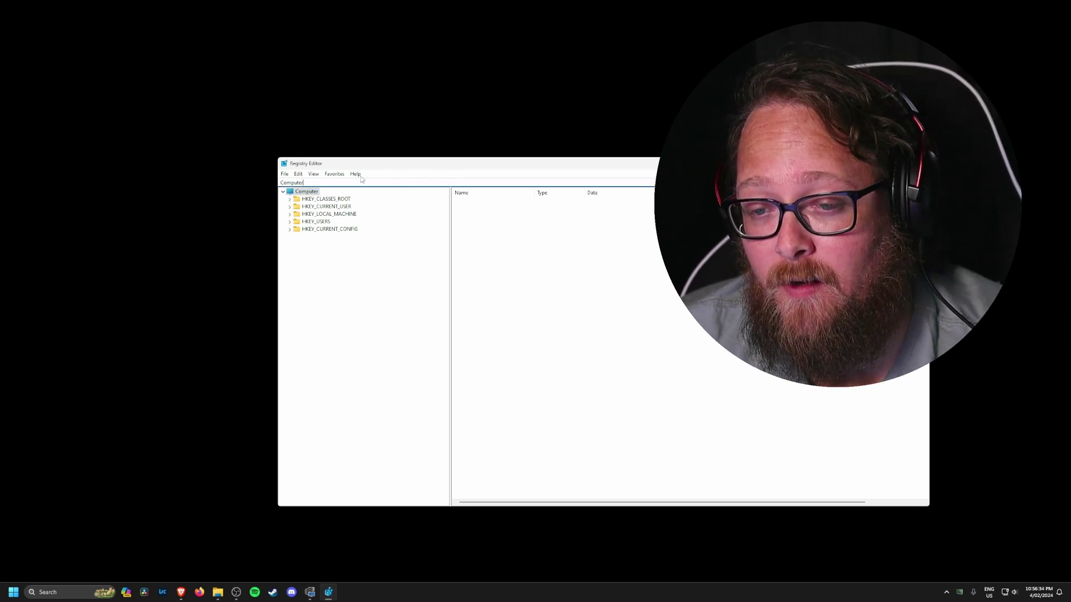
drag(305, 184, 330, 184)
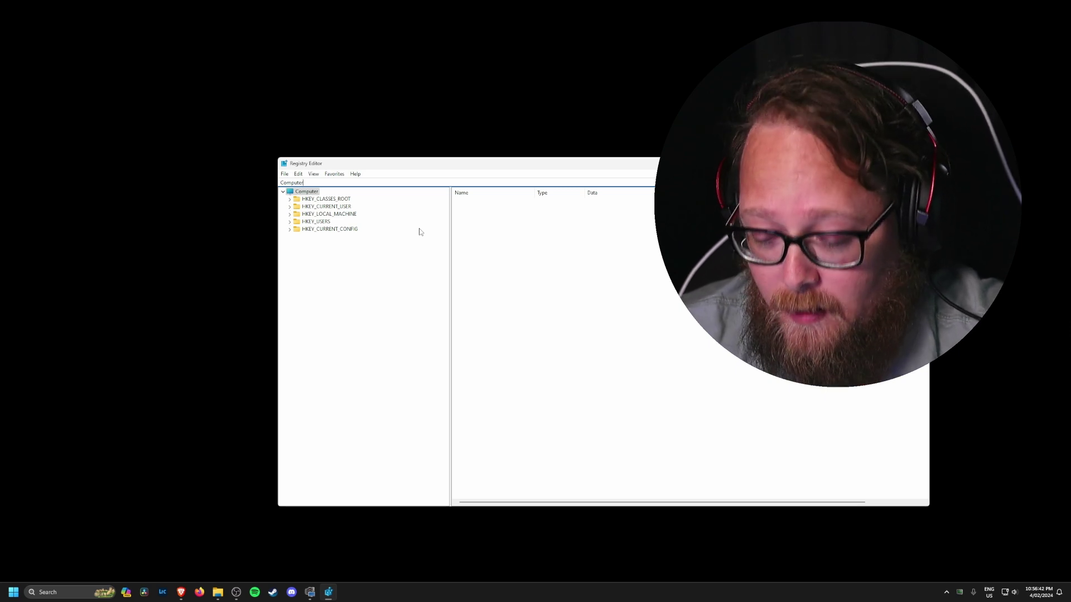
text(\HKEY_LOCAL_MACHINE\SYSTEM\CurrentControlSet\Control\GraphicsDrivers)
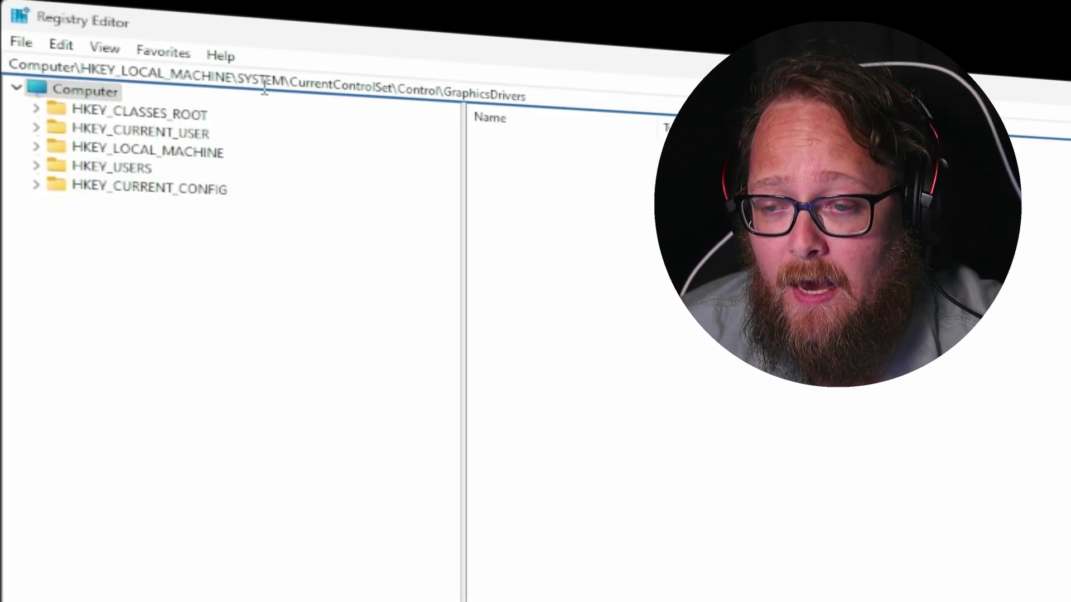
drag(80, 71, 571, 102)
click(571, 102)
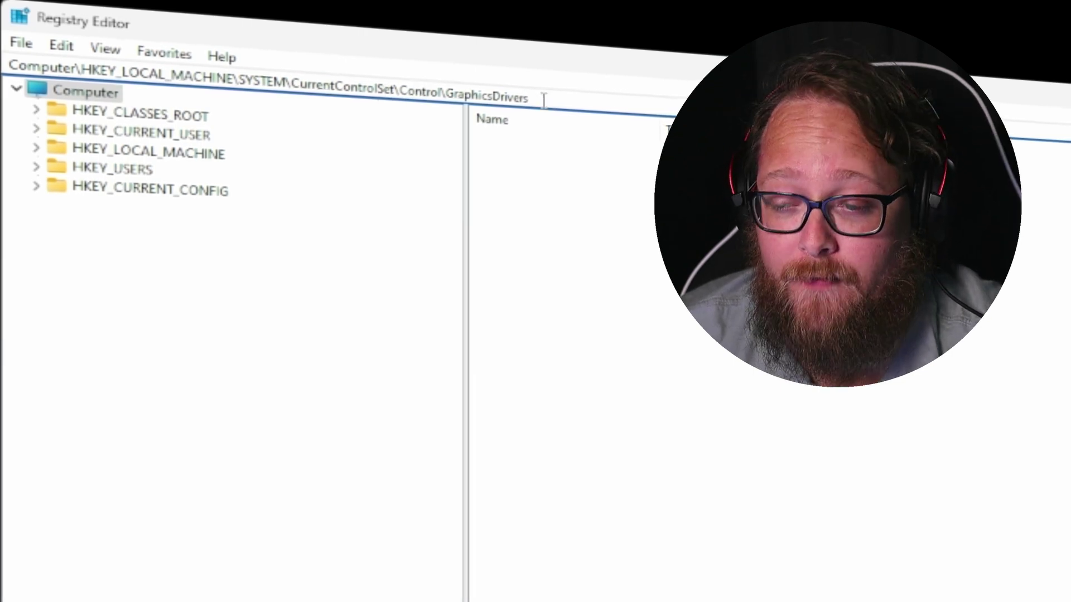
Step: Navigate to the GraphicsDrivers key and scroll the tree to show it
key(Return)
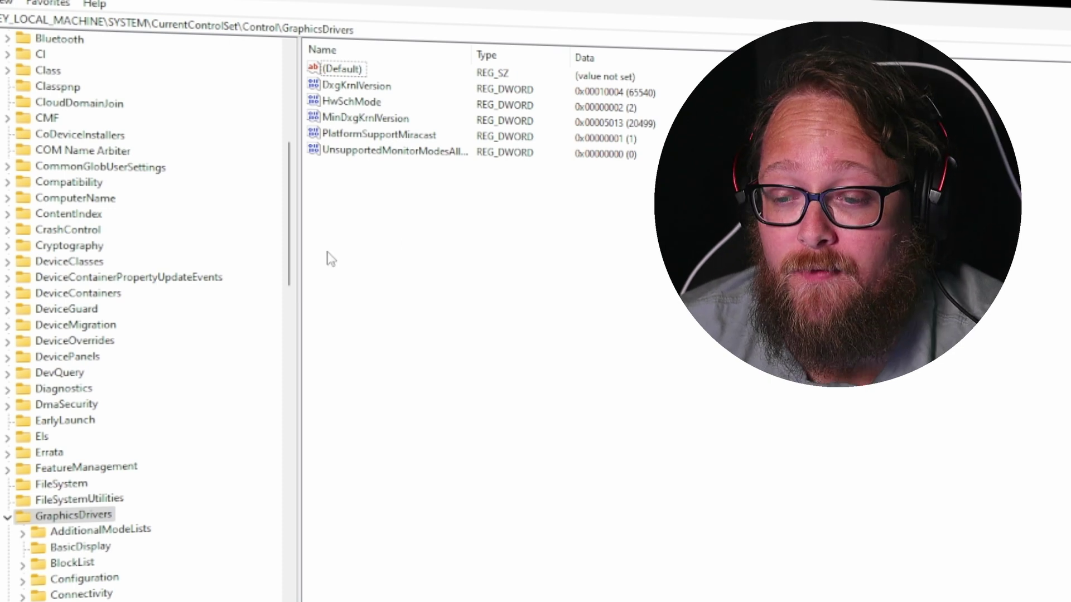
scroll(70, 471, down, 5)
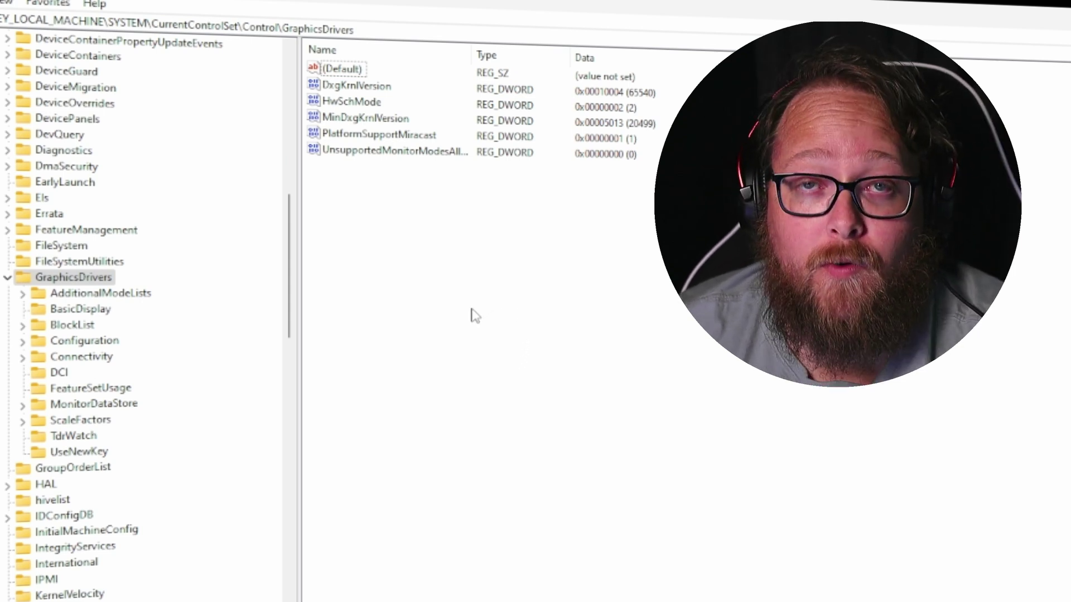
Step: Add a DWORD (32-bit) value named TdrLevel to GraphicsDrivers, keeping data 0
right_click(83, 280)
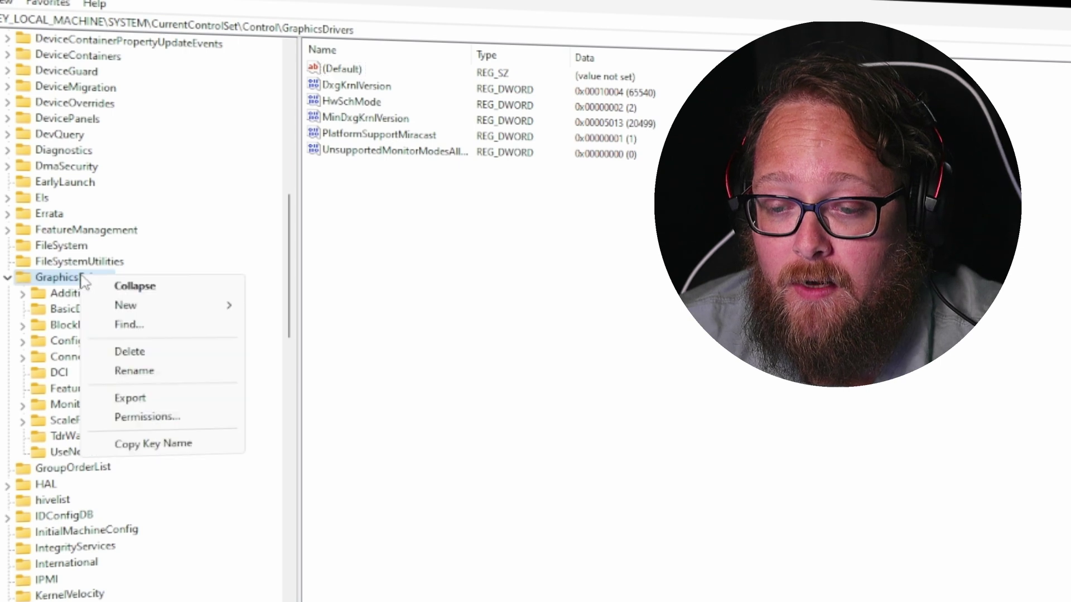
mouse_move(206, 309)
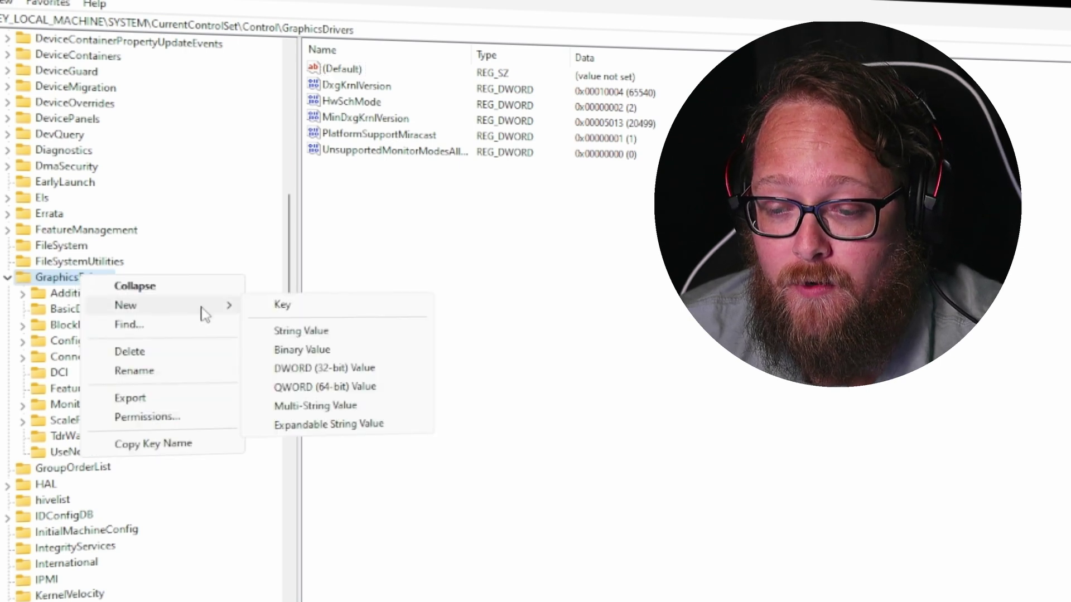
click(341, 372)
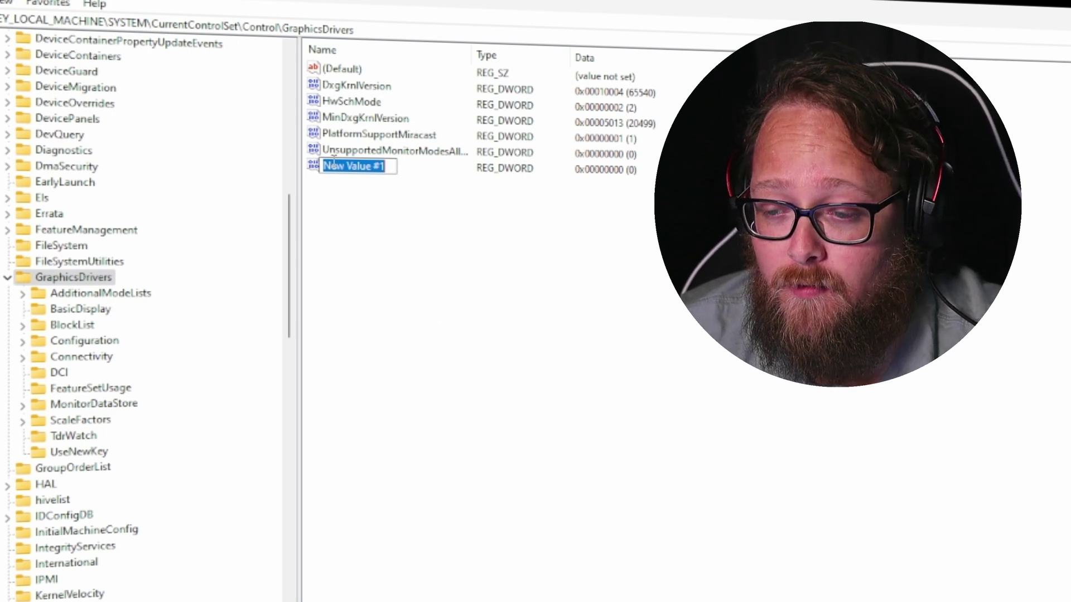
text(T)
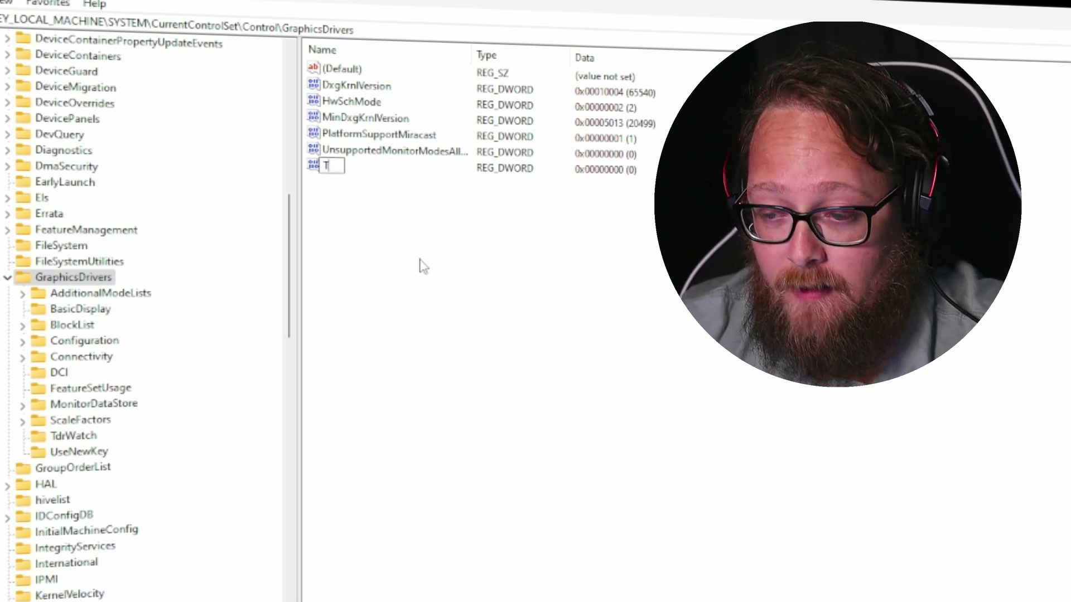
text(drLevel)
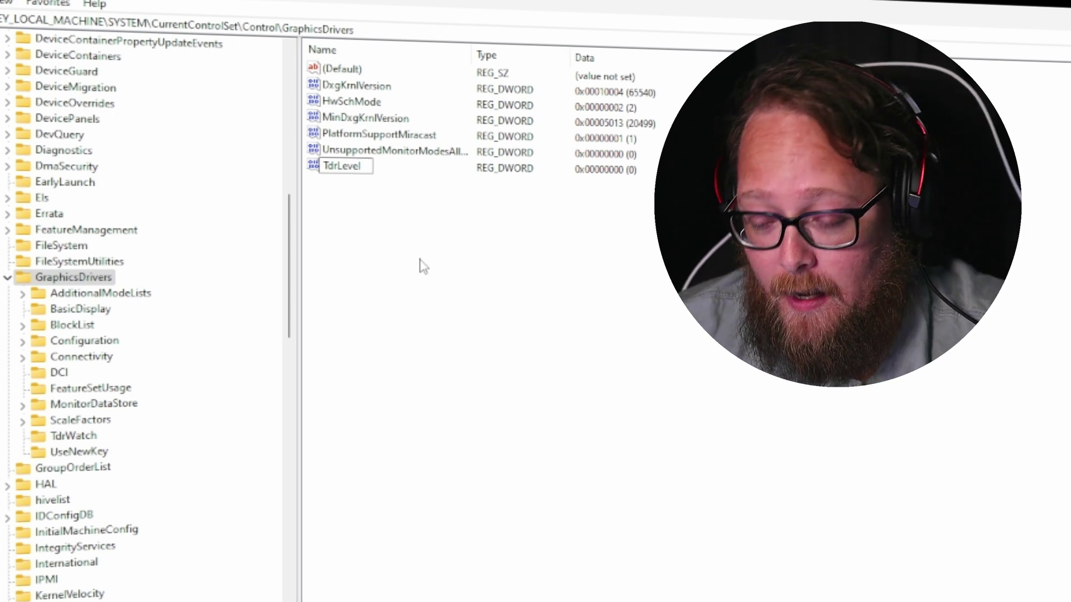
key(Return)
click(385, 285)
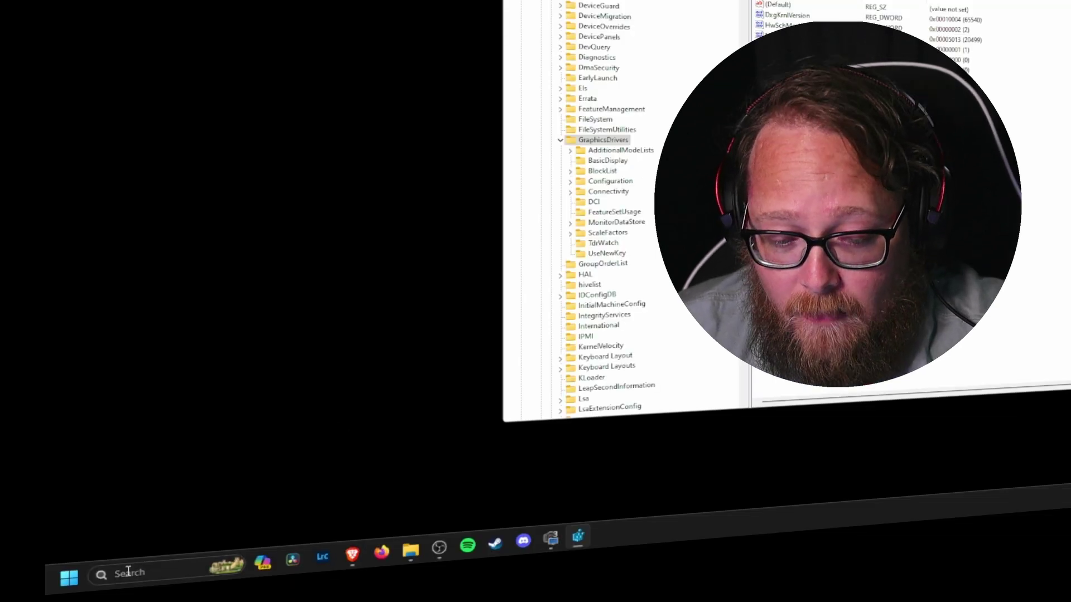
Step: Launch Event Viewer via search and open the System log under Windows Logs
click(128, 571)
text(event)
key(Return)
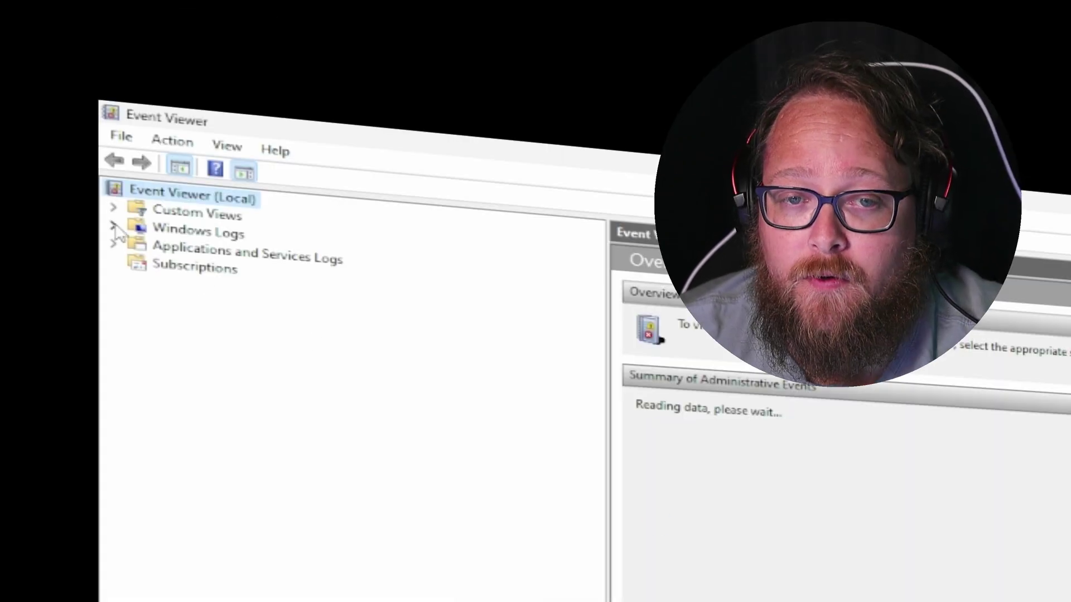
click(114, 226)
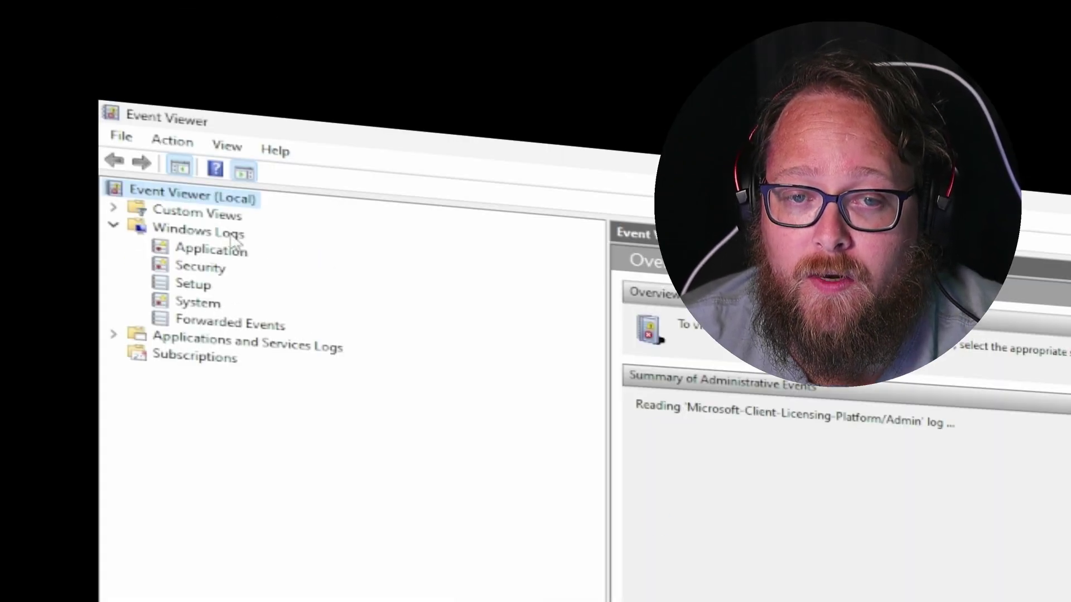
click(190, 304)
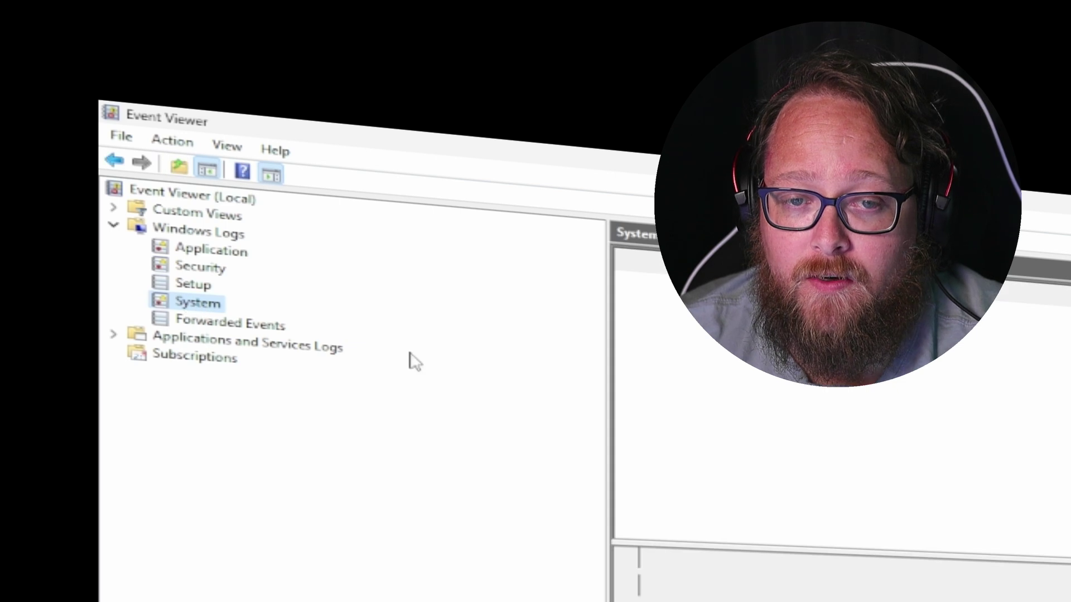
Step: Find and select the nvlddmkm Error event from 3/02/2024 2:39:21 PM
drag(812, 538, 814, 599)
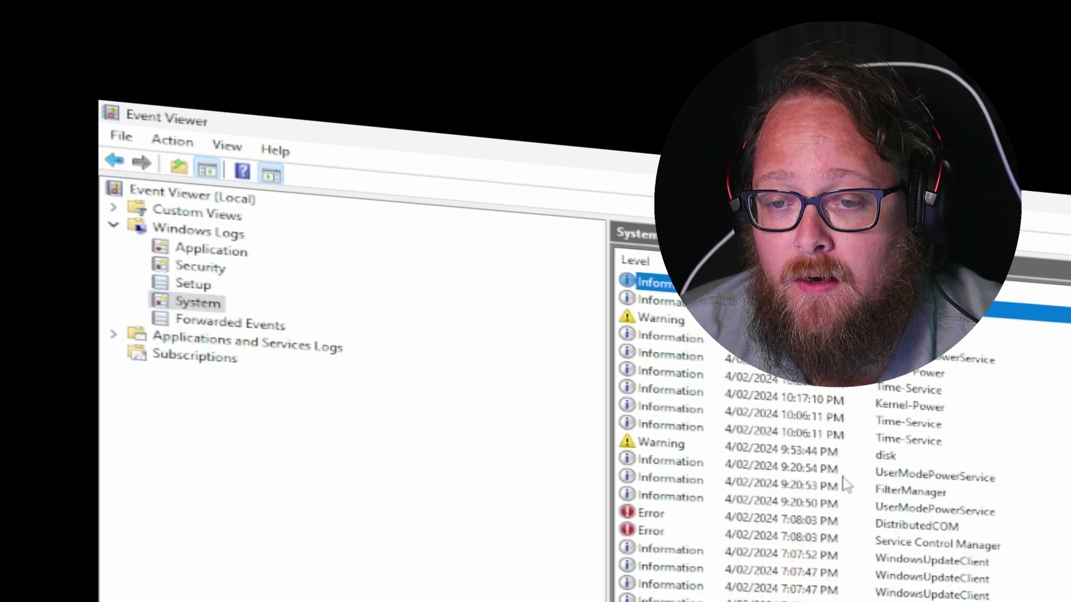
scroll(846, 484, down, 20)
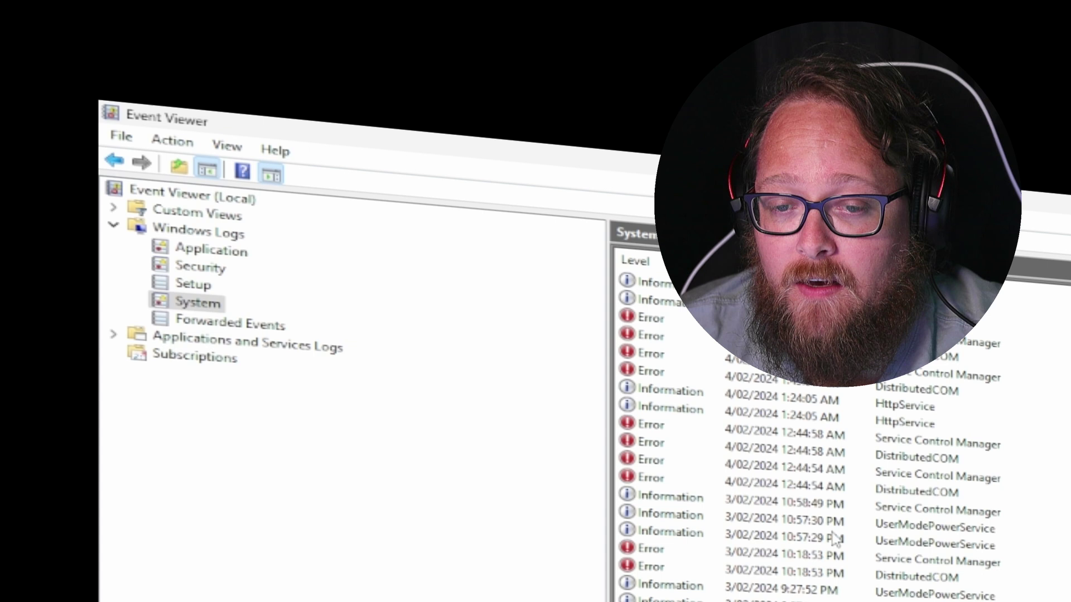
scroll(834, 538, down, 20)
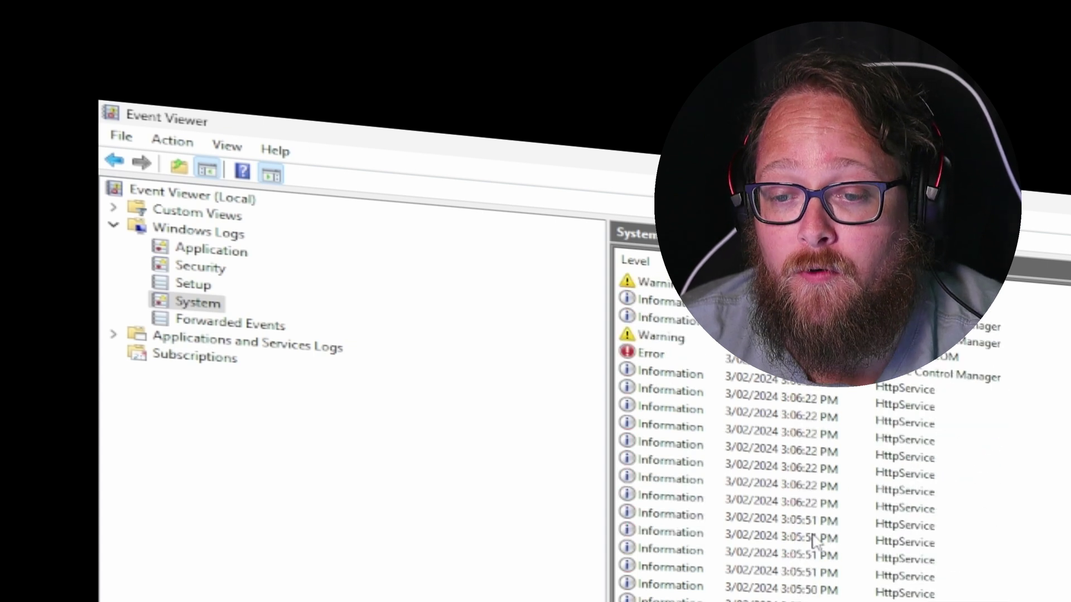
scroll(814, 538, down, 12)
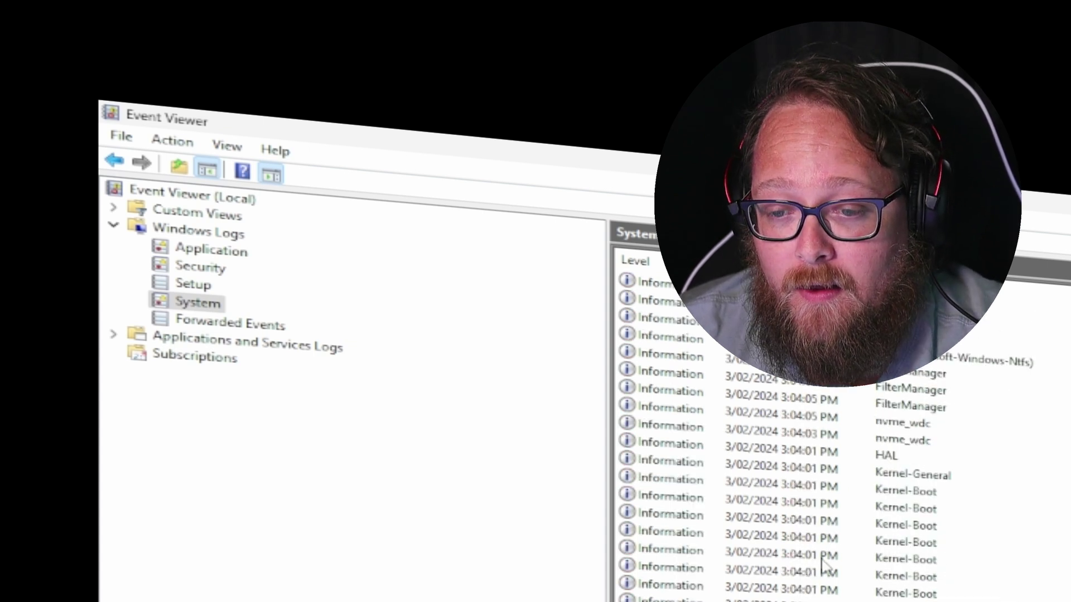
scroll(824, 564, down, 15)
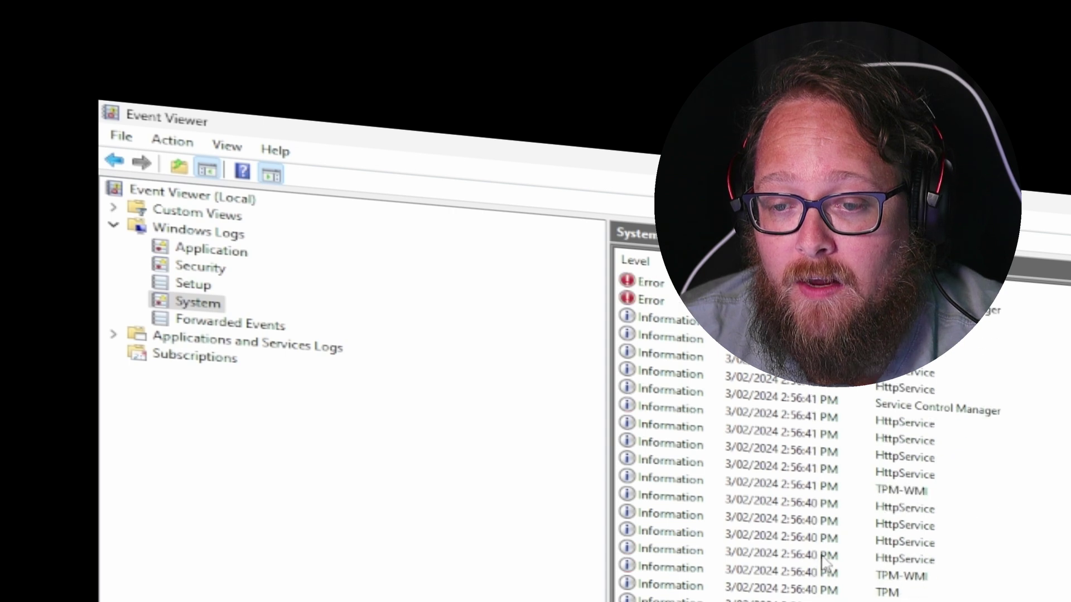
scroll(824, 564, down, 12)
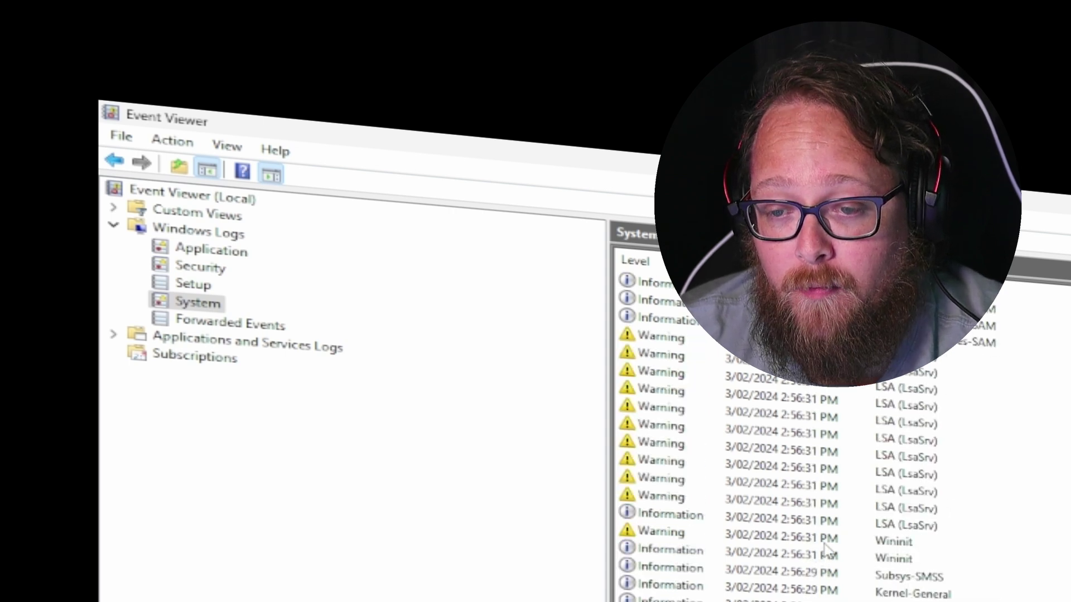
scroll(827, 550, down, 10)
click(825, 536)
scroll(847, 524, up, 3)
click(859, 505)
click(872, 527)
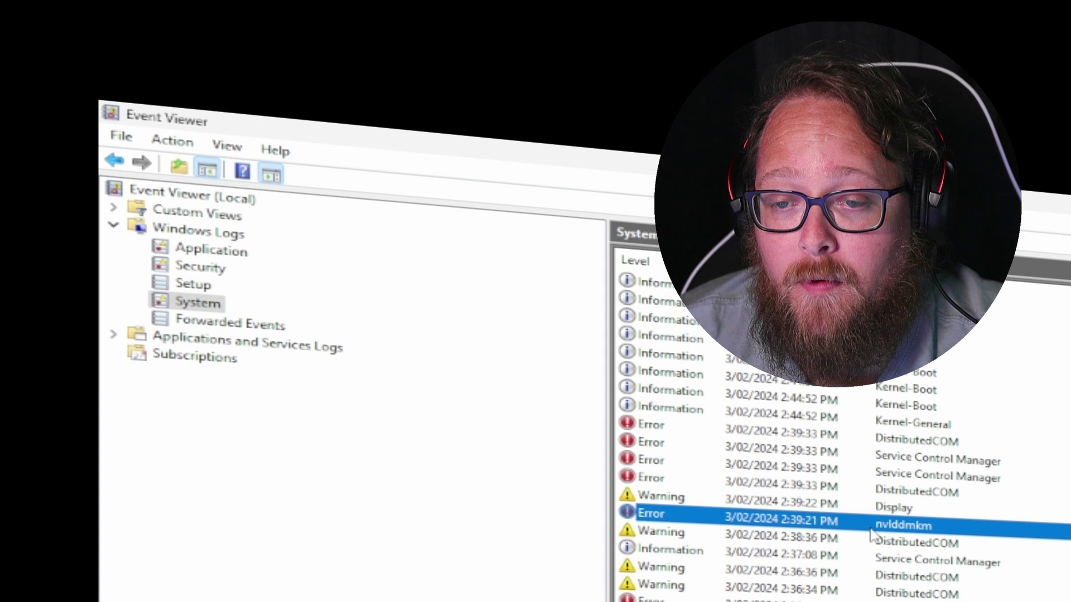
click(707, 539)
click(776, 520)
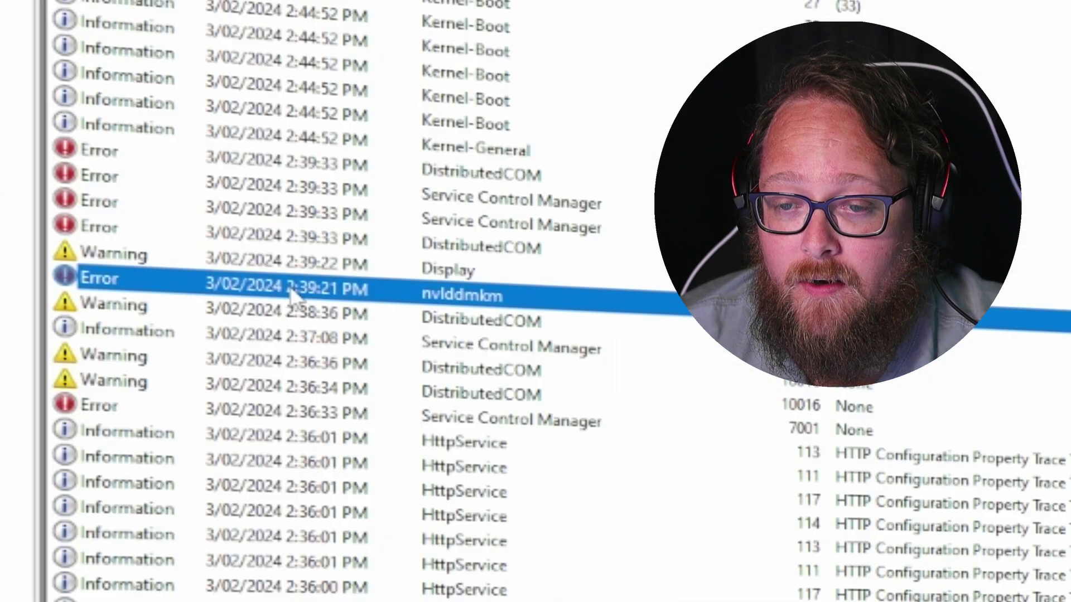
double_click(291, 295)
drag(22, 149, 897, 197)
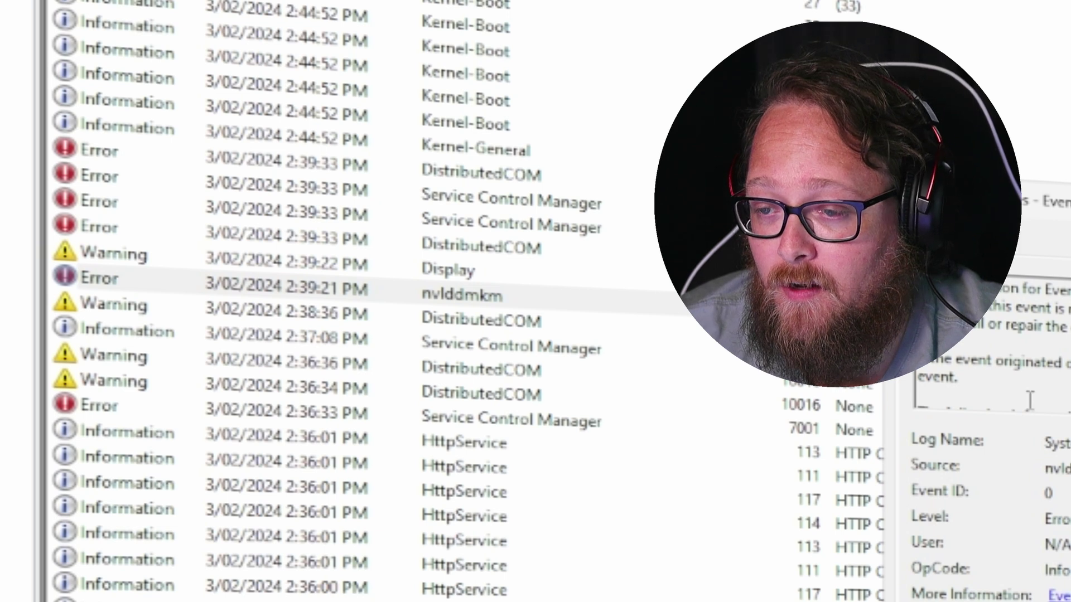
scroll(1030, 401, down, 3)
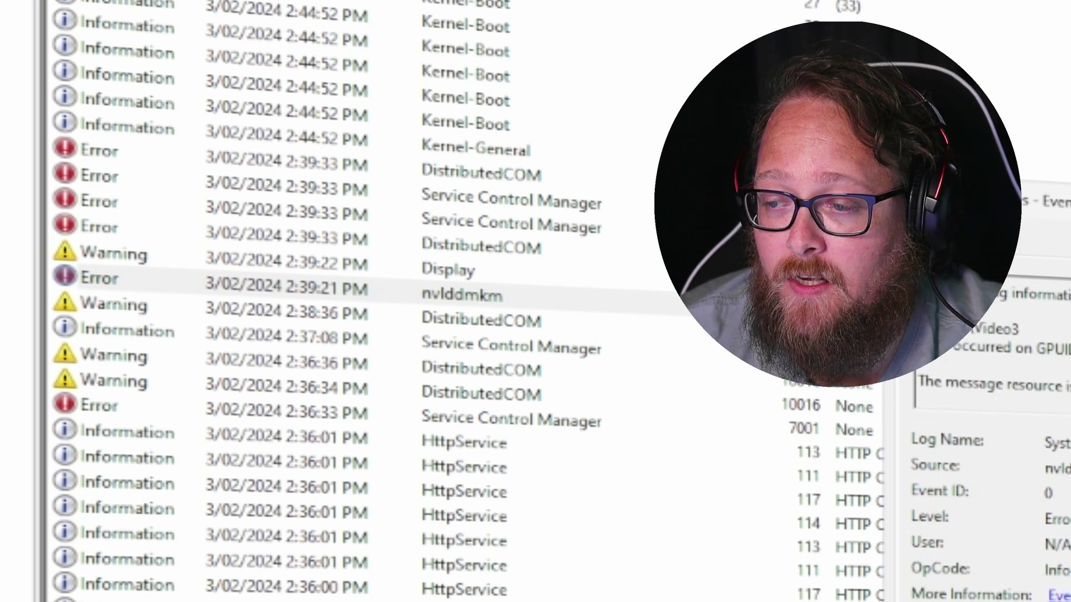
key(ctrl+a)
scroll(993, 357, up, 3)
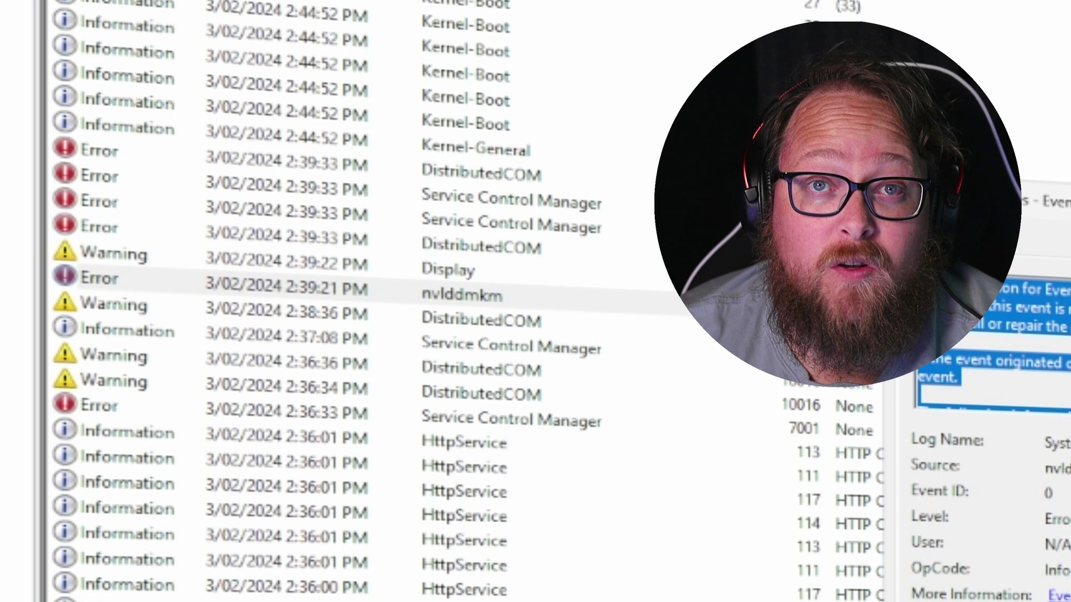
drag(1062, 332, 998, 287)
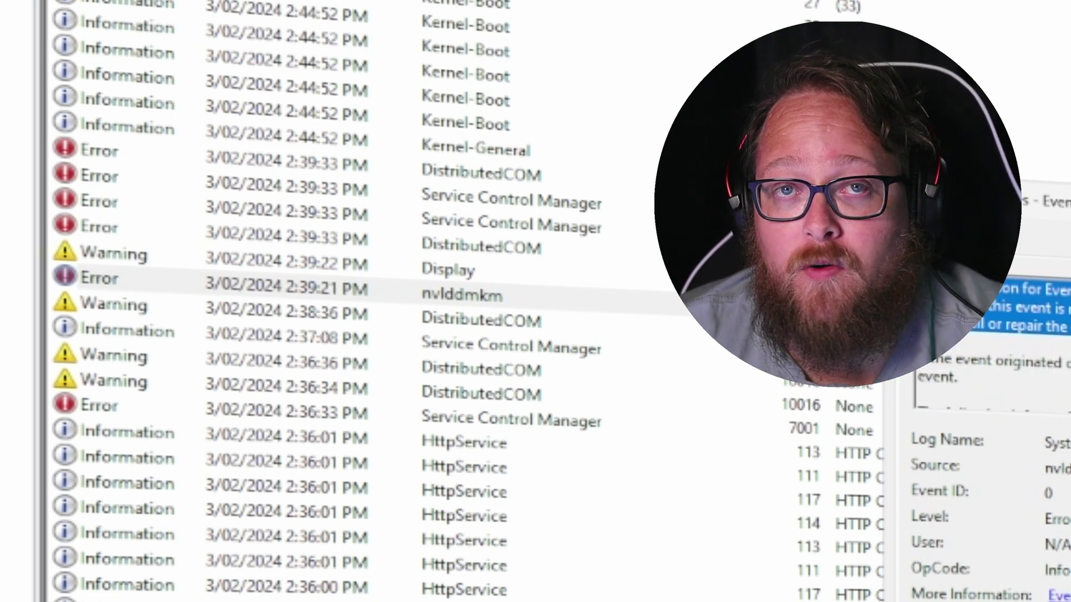
click(1062, 331)
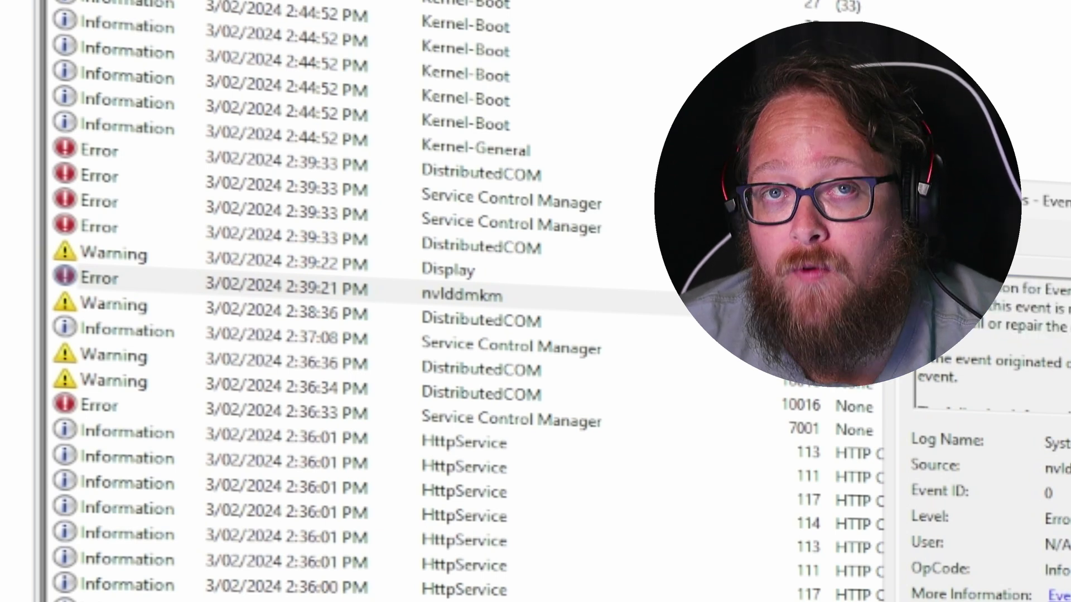
drag(1062, 332, 998, 287)
click(1063, 332)
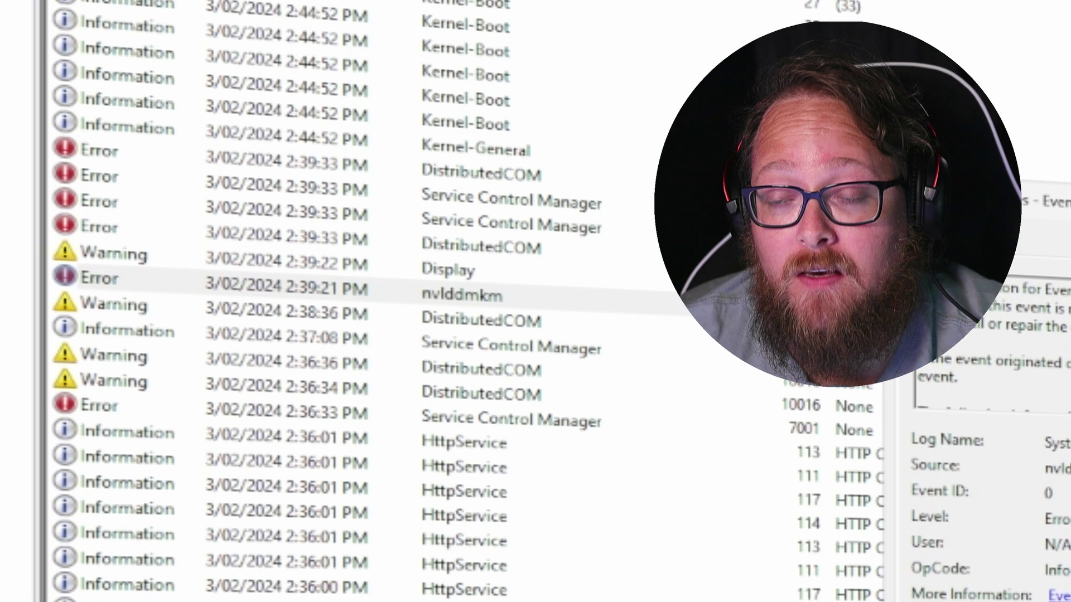
drag(1062, 332, 998, 287)
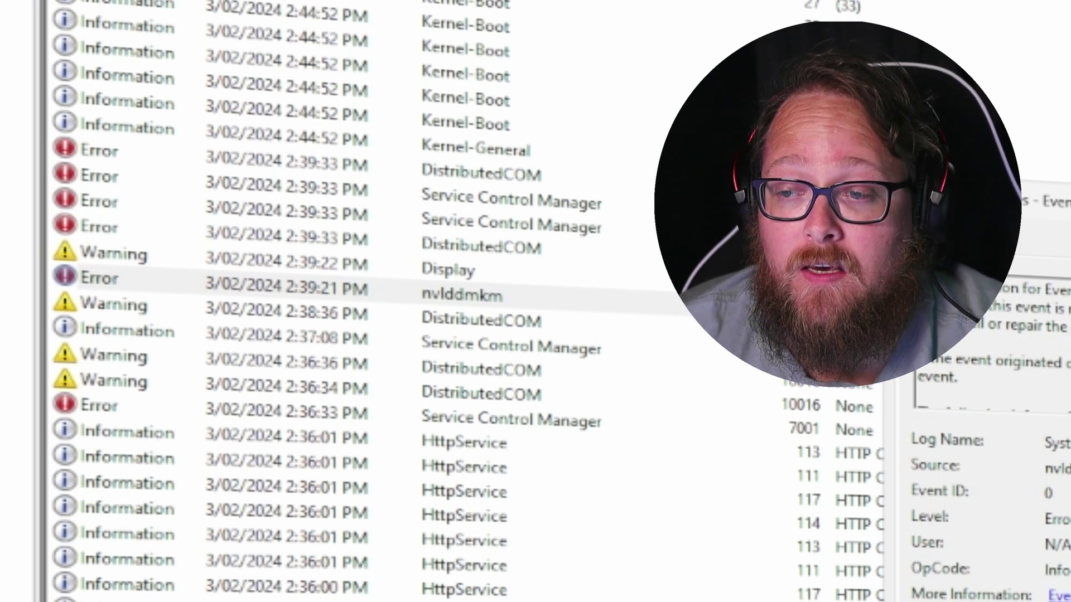
click(1062, 332)
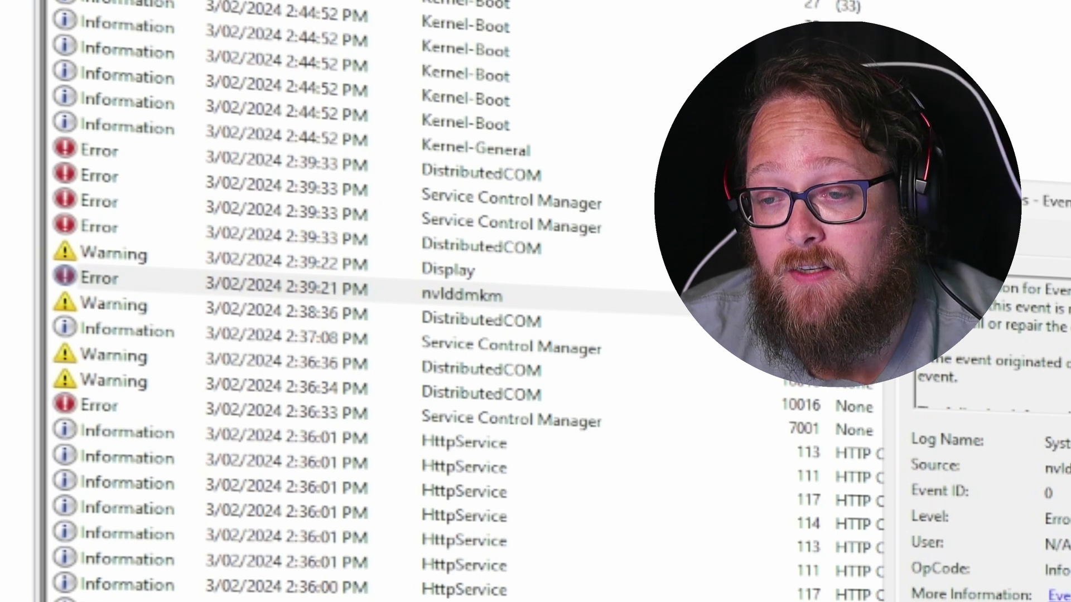
key(Escape)
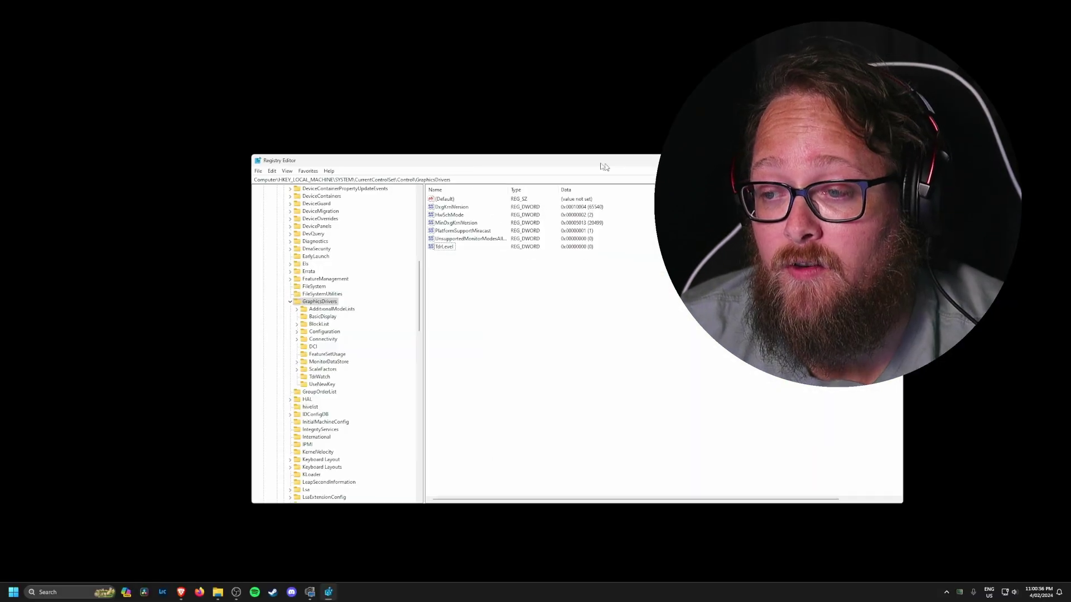